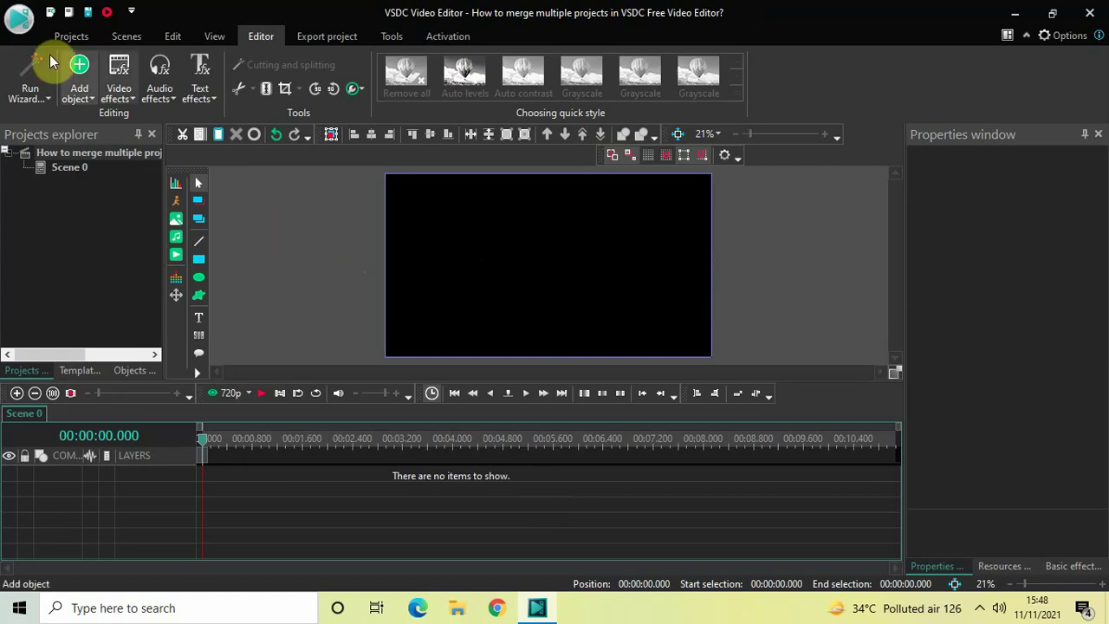
Open the existing Project 4 file beside the empty merge project.
{"action": "left_click", "coordinate": [15, 19]}
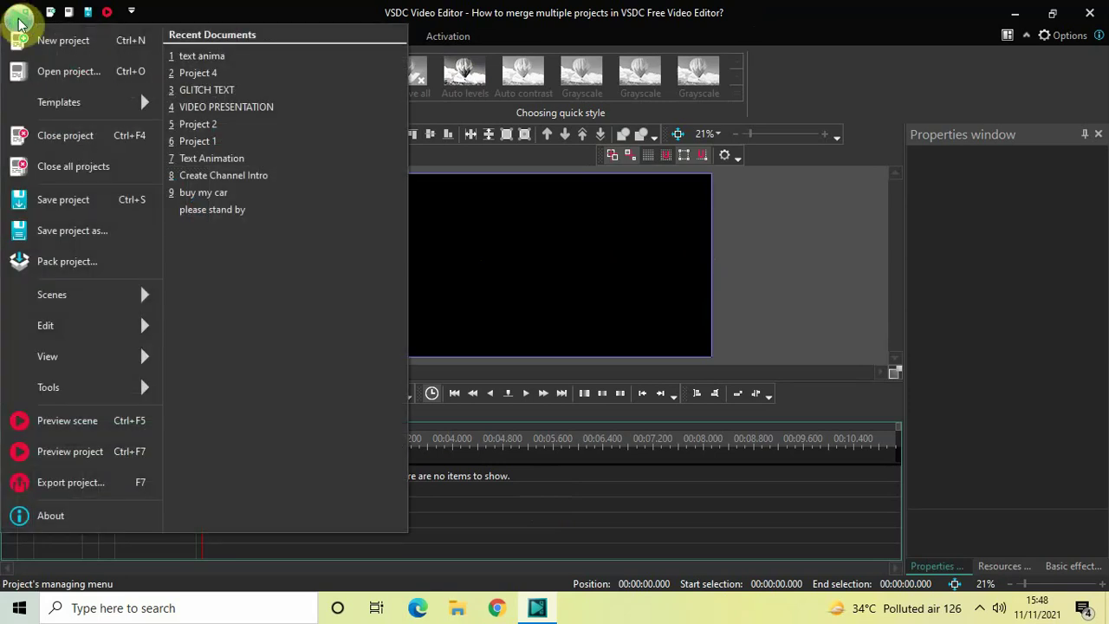
{"action": "left_click", "coordinate": [100, 72]}
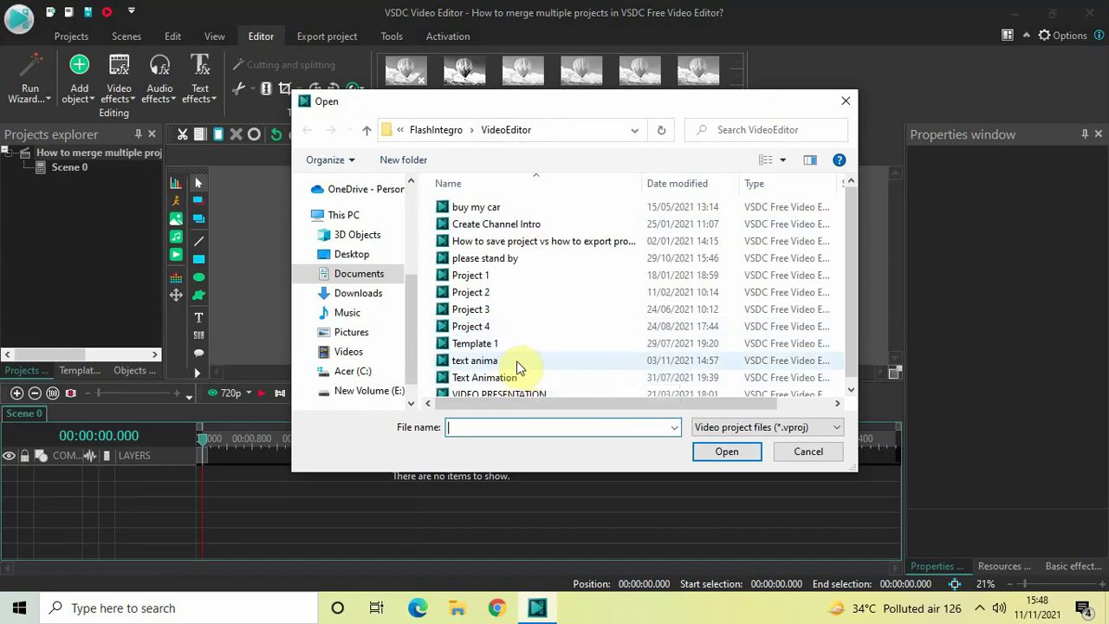
{"action": "left_click", "coordinate": [523, 326]}
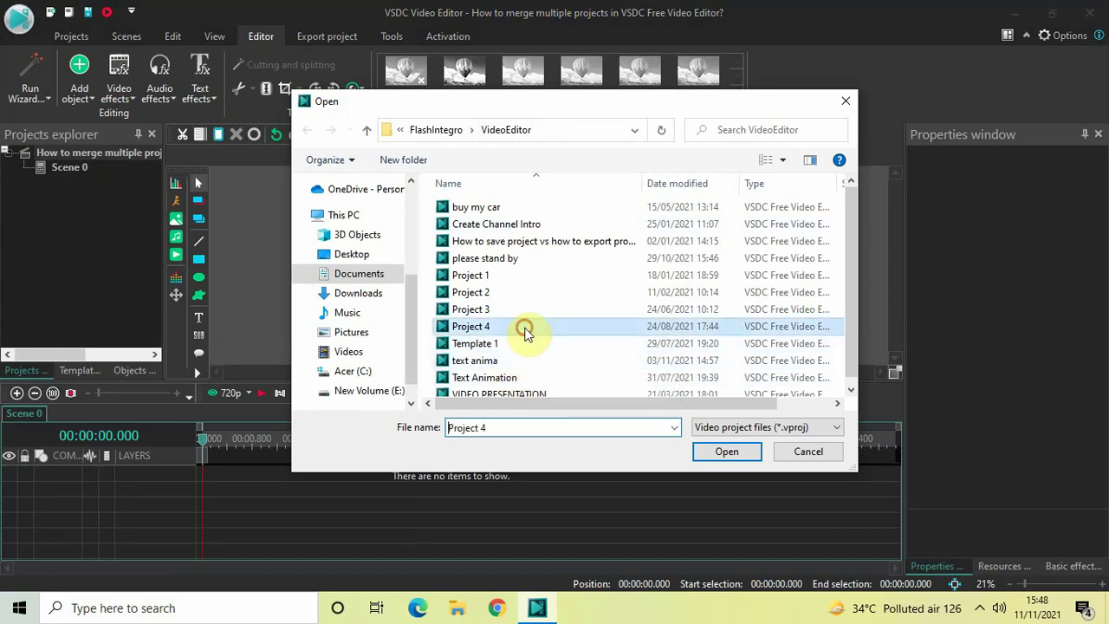
{"action": "left_click", "coordinate": [706, 450]}
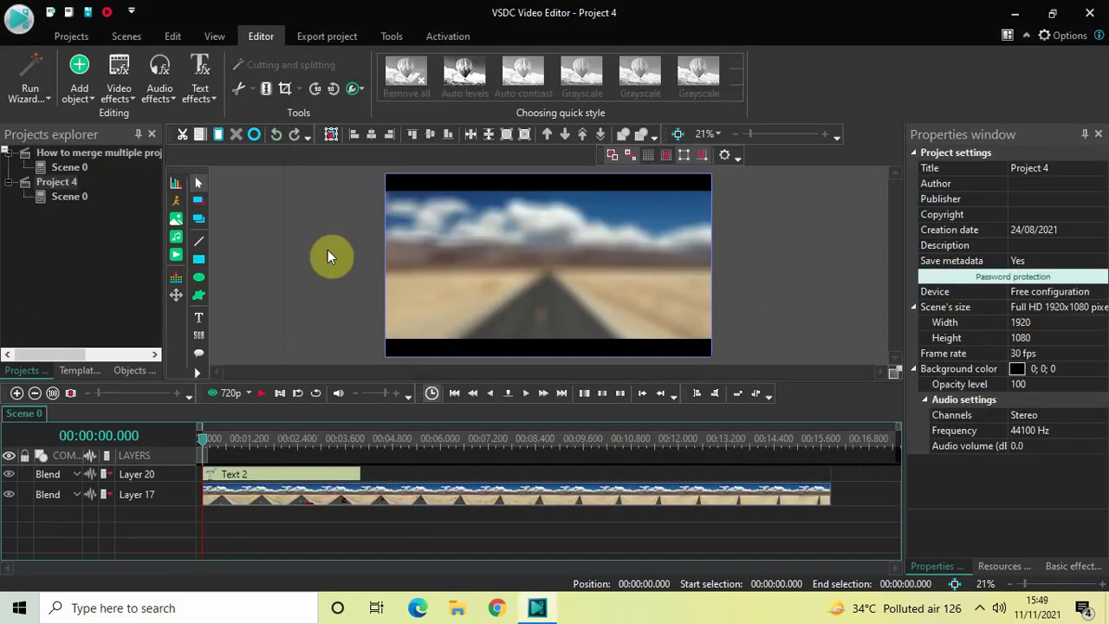
Open the 'text anima' project as a third loaded project.
{"action": "left_click", "coordinate": [19, 20]}
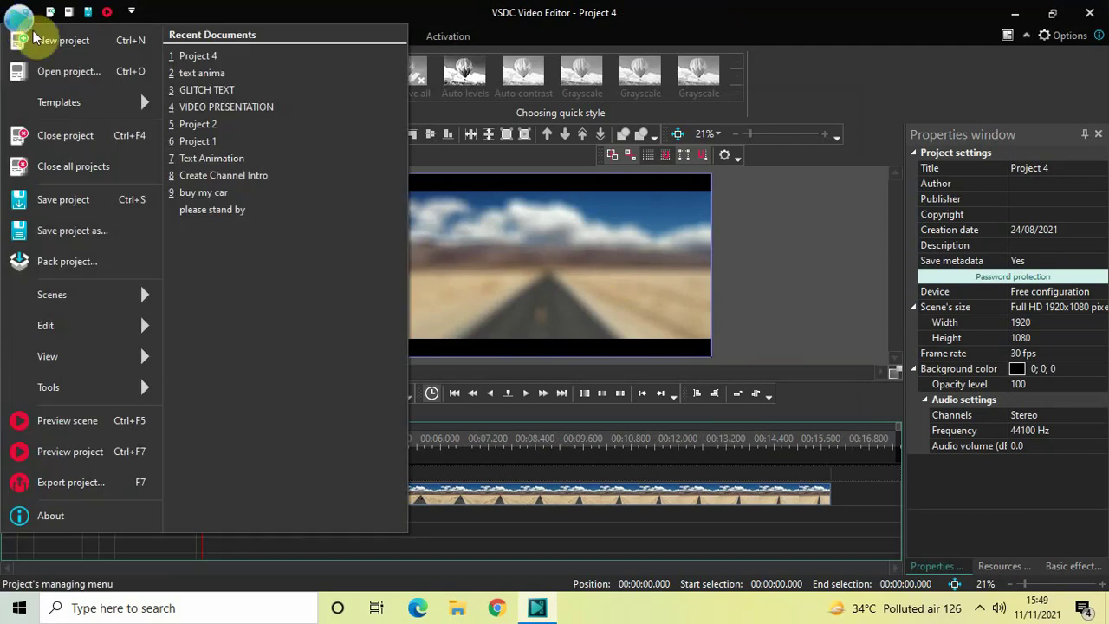
{"action": "left_click", "coordinate": [92, 75]}
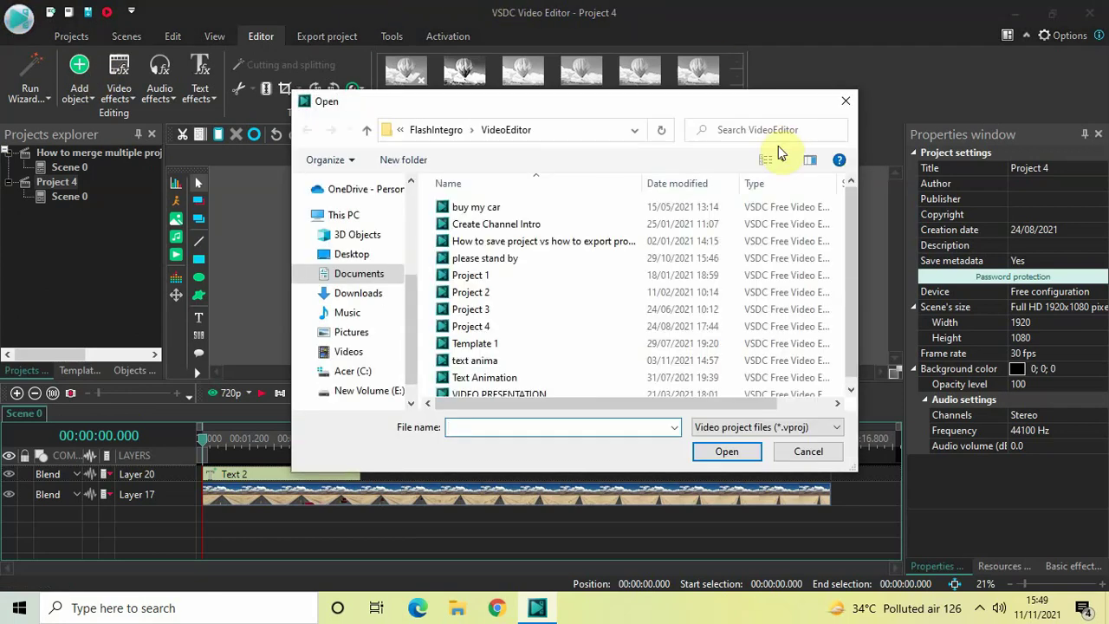
{"action": "scroll", "coordinate": [858, 251], "scroll_direction": "down", "scroll_amount": 1}
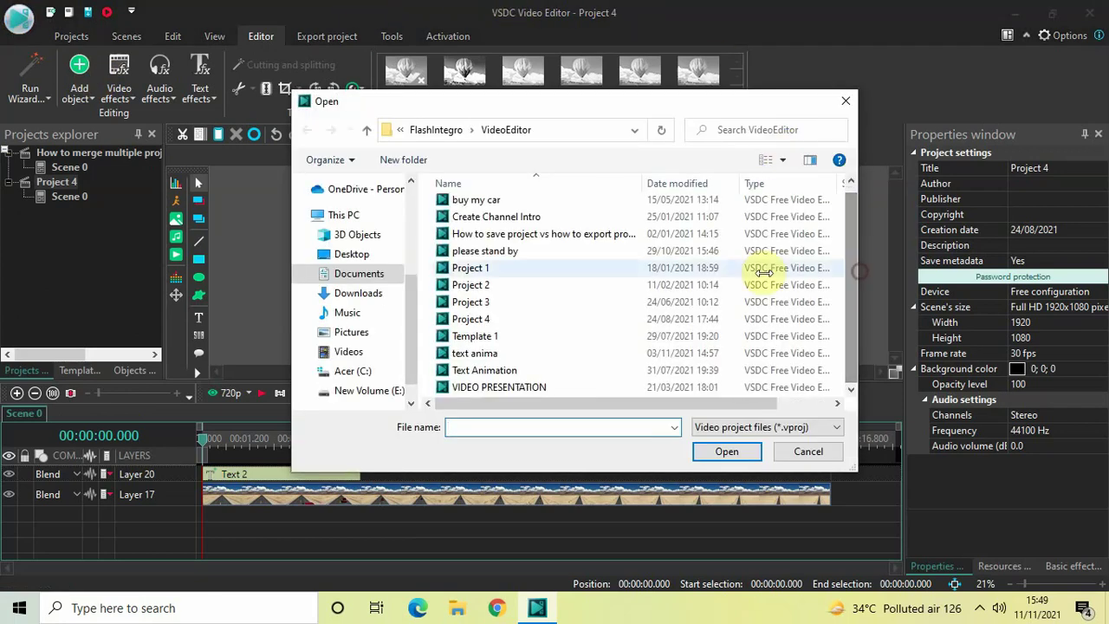
{"action": "left_click", "coordinate": [522, 357]}
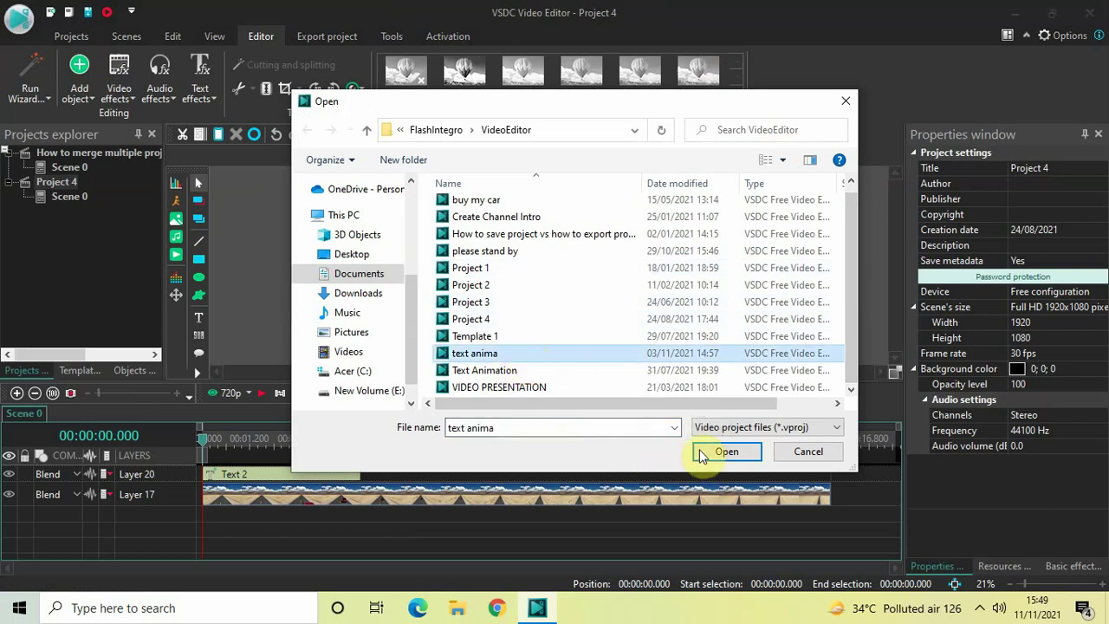
{"action": "left_click", "coordinate": [728, 453]}
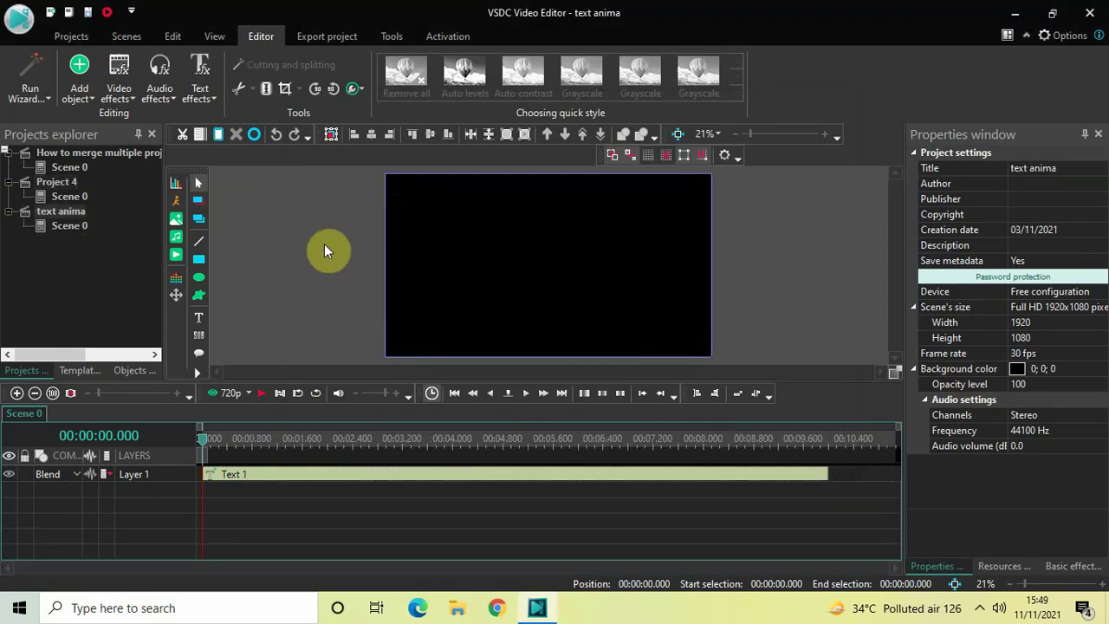
Play and stop a preview of Project 4's road video.
{"action": "left_click", "coordinate": [86, 149]}
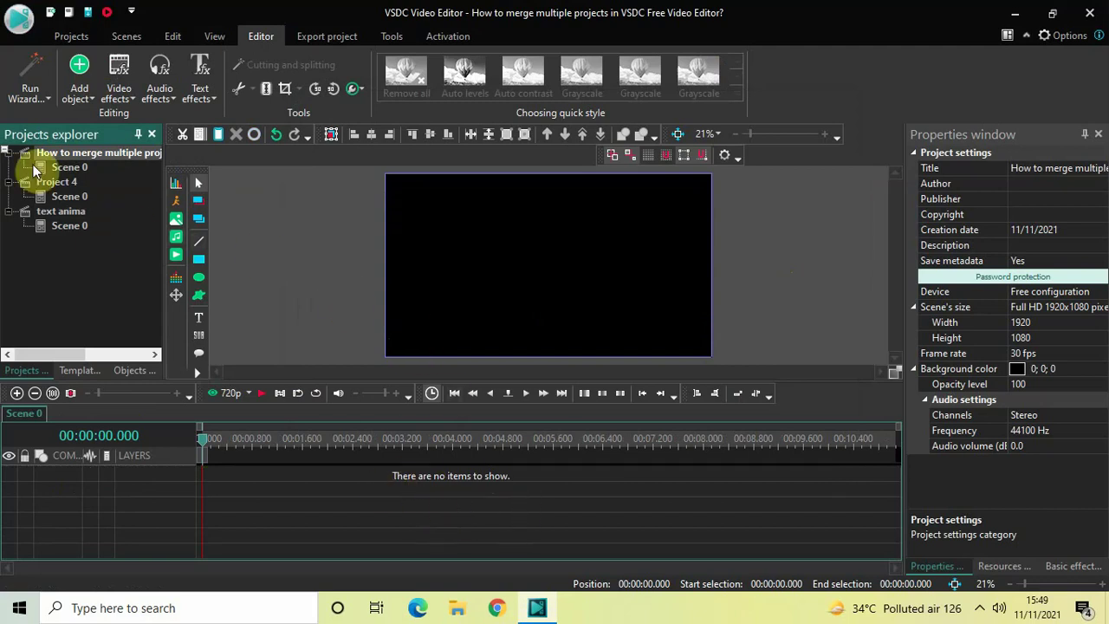
{"action": "double_click", "coordinate": [50, 185]}
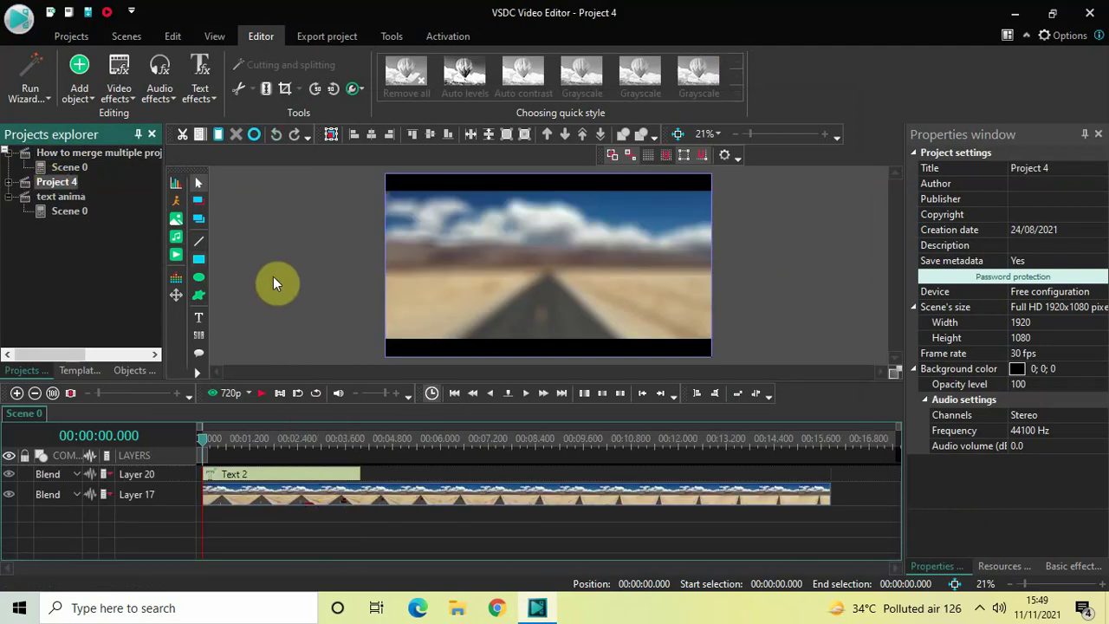
{"action": "key", "text": "space"}
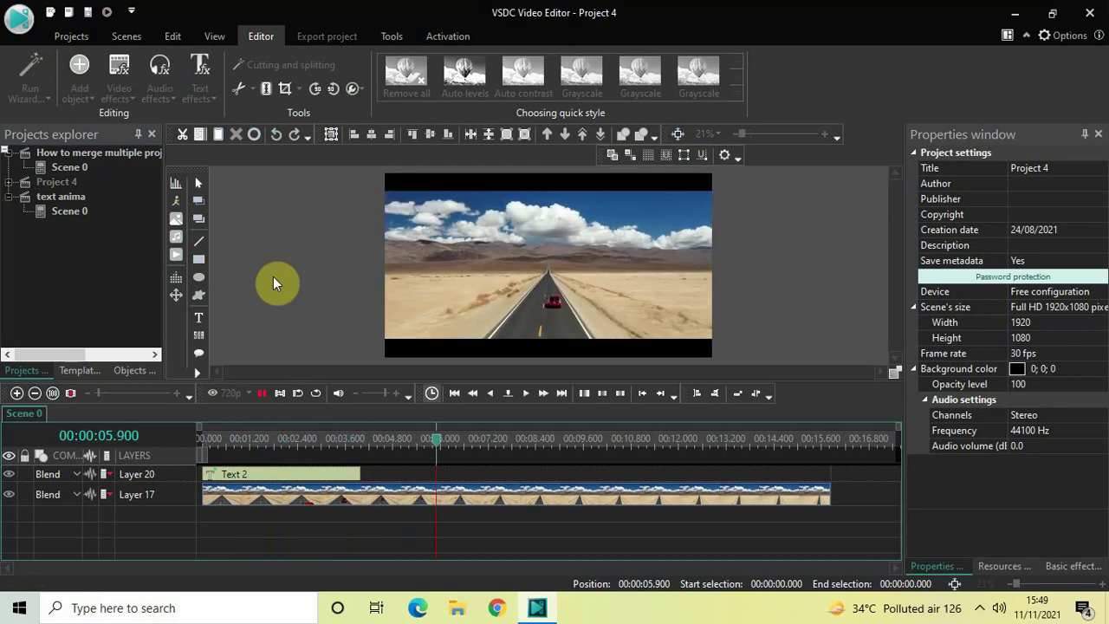
{"action": "key", "text": "space"}
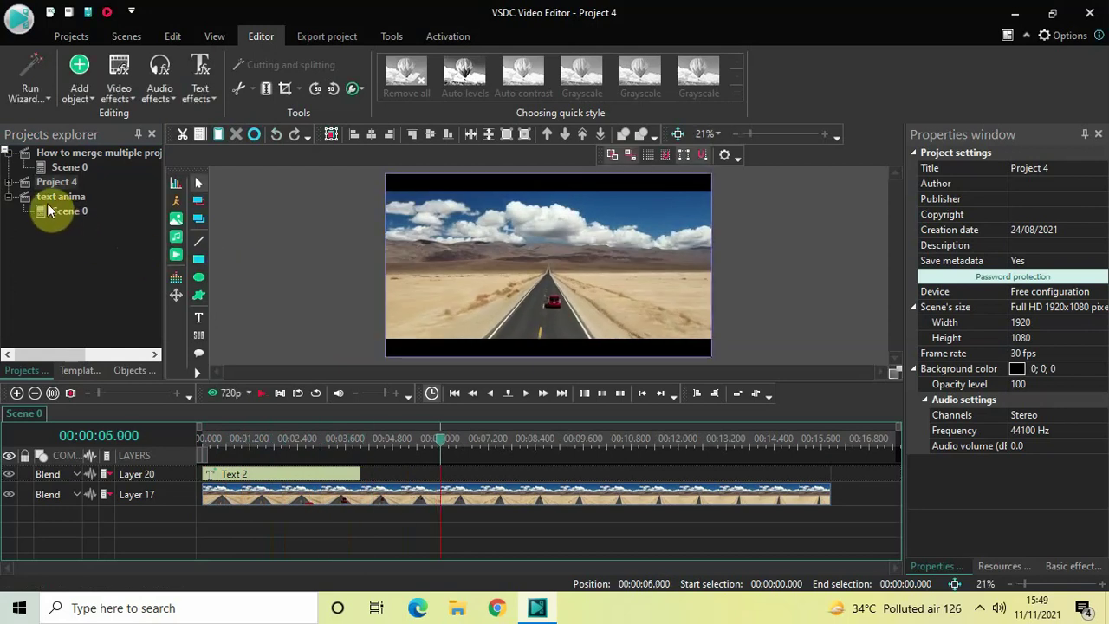
Preview the Creative. text animation in text anima, then return to Project 4.
{"action": "double_click", "coordinate": [65, 198]}
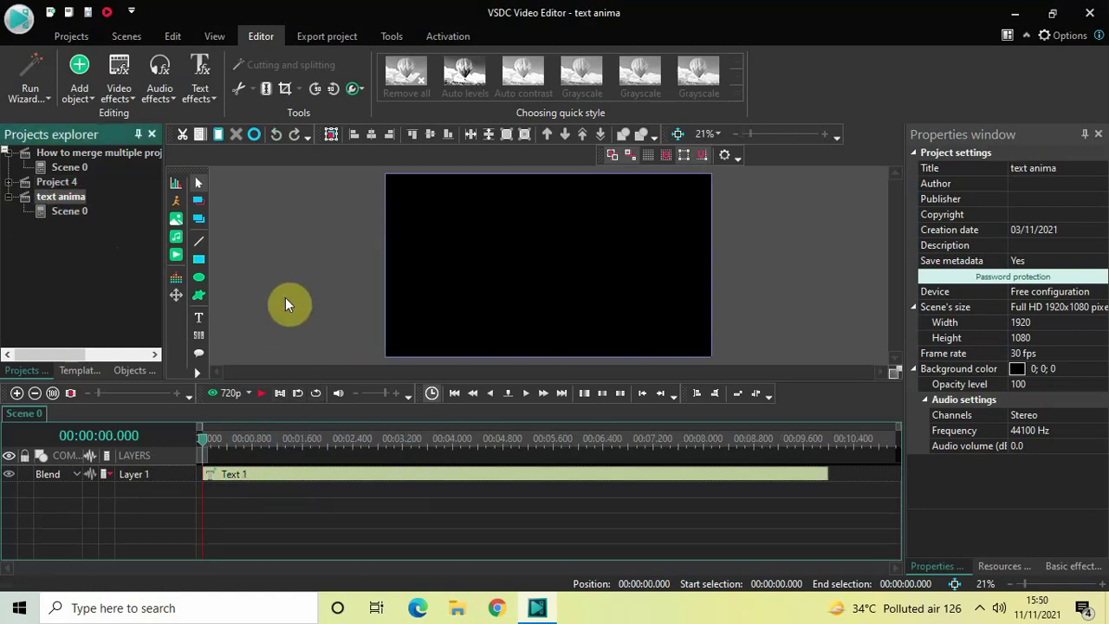
{"action": "key", "text": "space"}
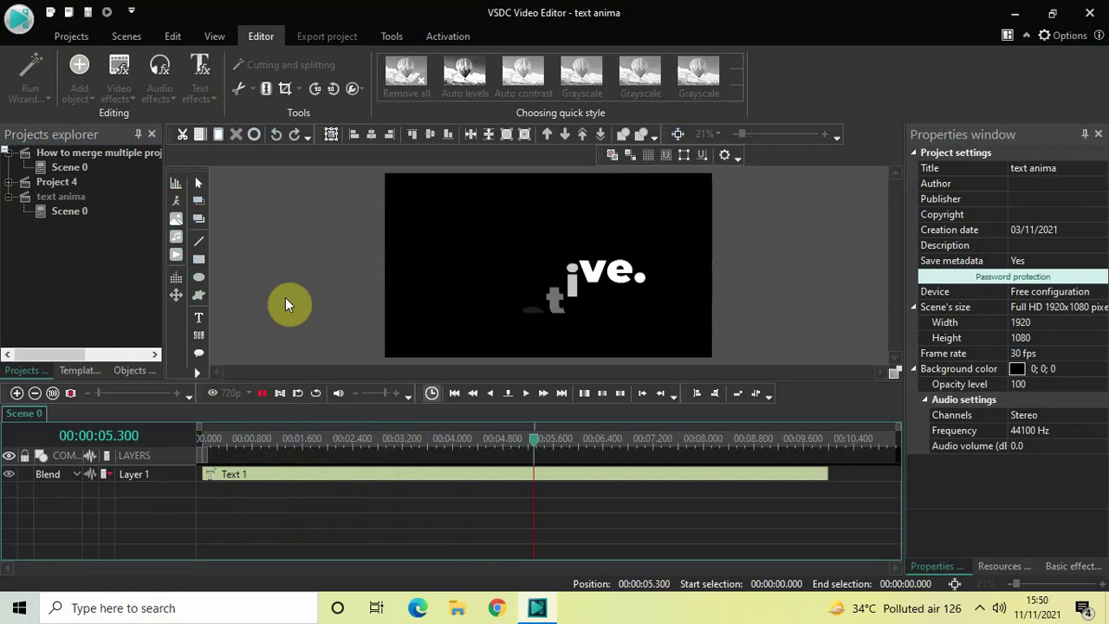
{"action": "key", "text": "space"}
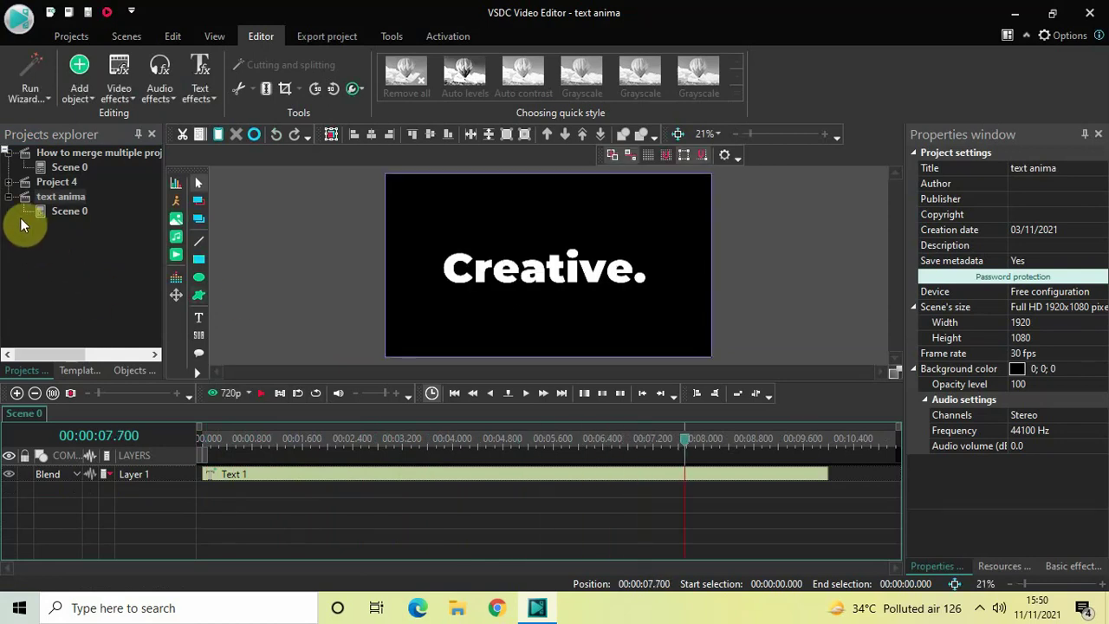
{"action": "left_click", "coordinate": [9, 183]}
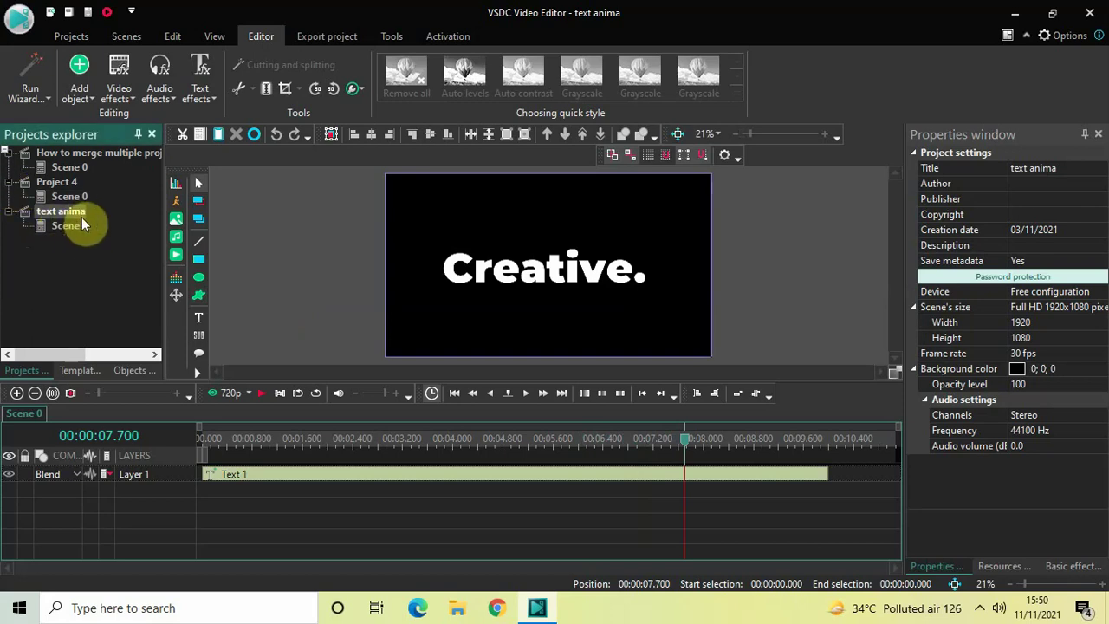
{"action": "left_click", "coordinate": [59, 183]}
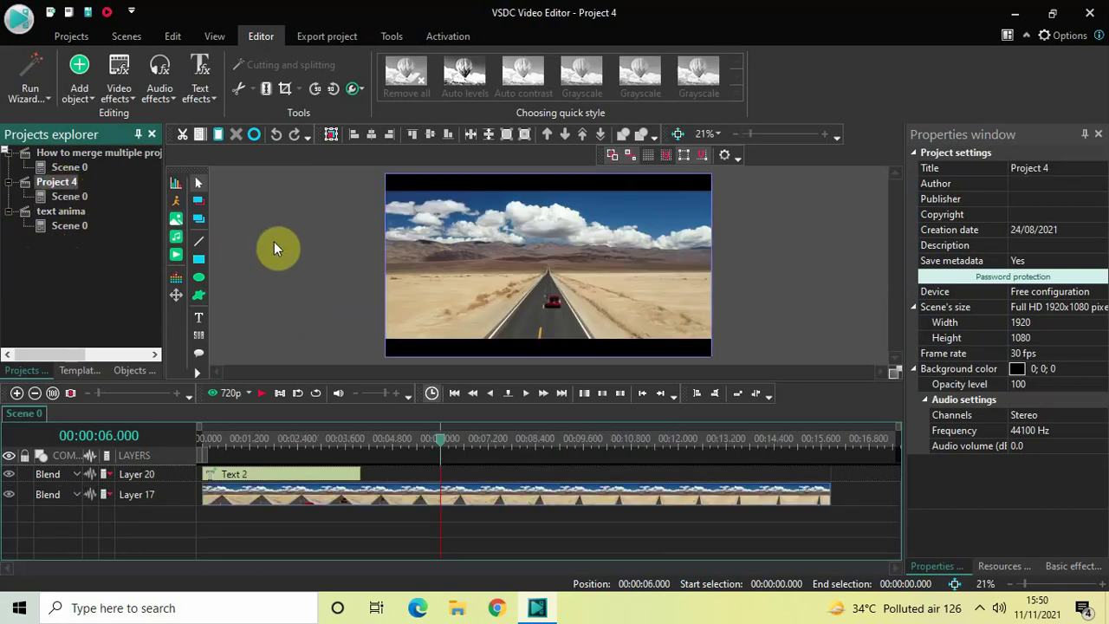
Combine Project 4's road video and Text 2 into a sprite and cut it out.
{"action": "left_click", "coordinate": [253, 134]}
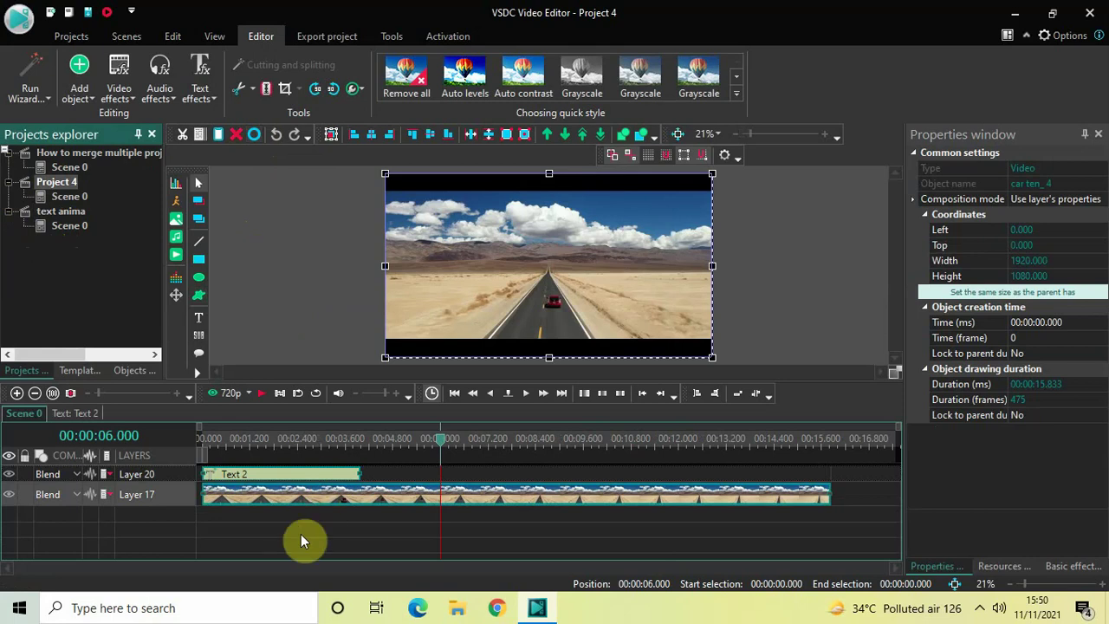
{"action": "mouse_move", "coordinate": [329, 502]}
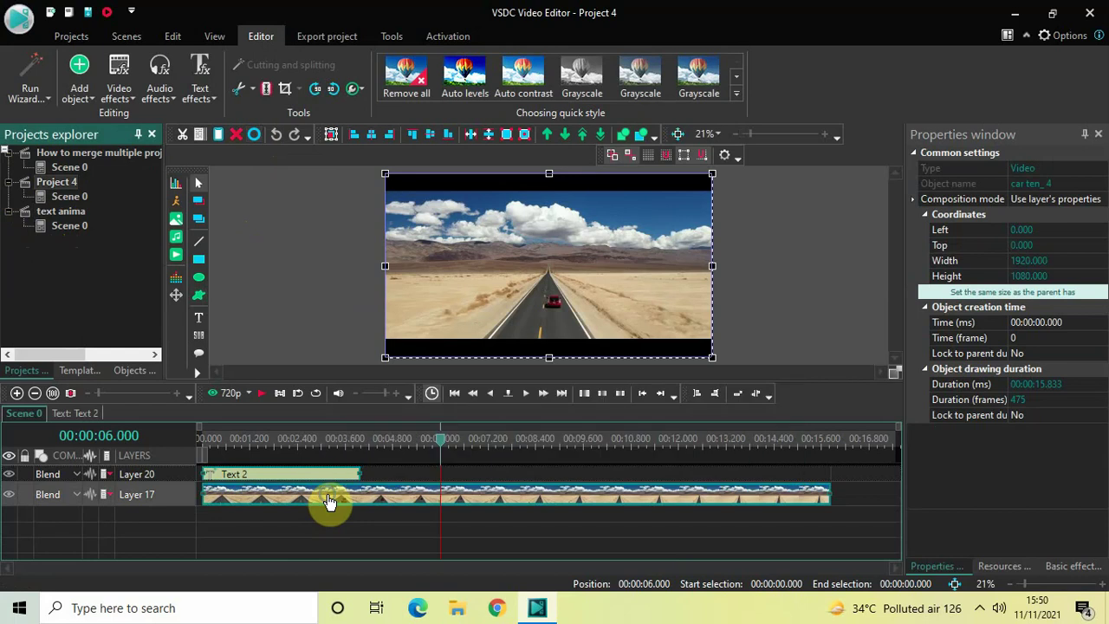
{"action": "right_click", "coordinate": [329, 502]}
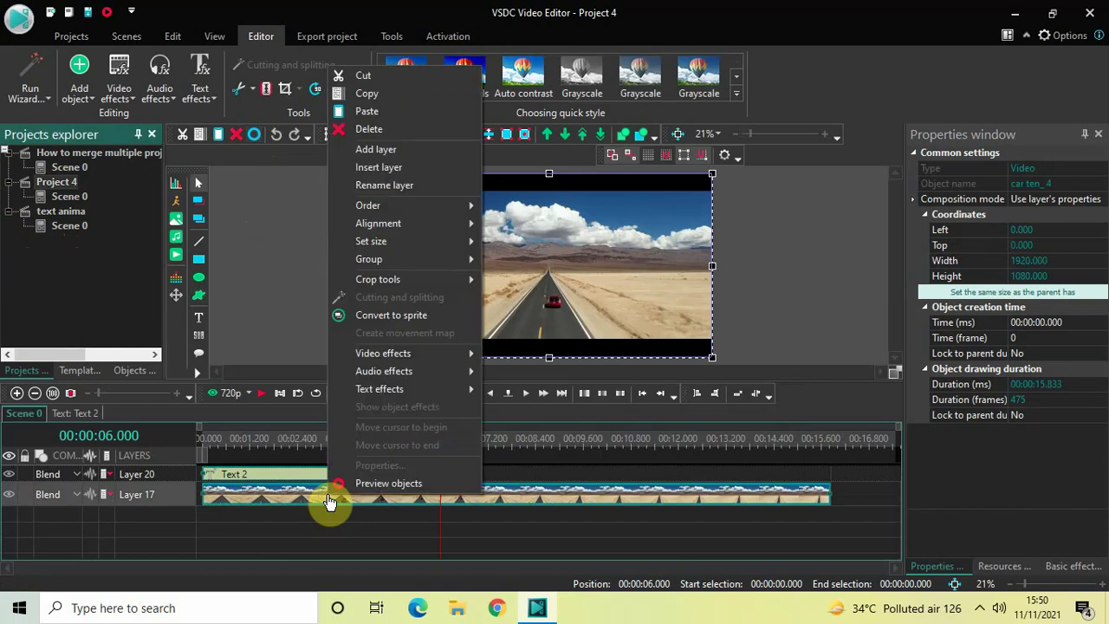
{"action": "left_click", "coordinate": [446, 313]}
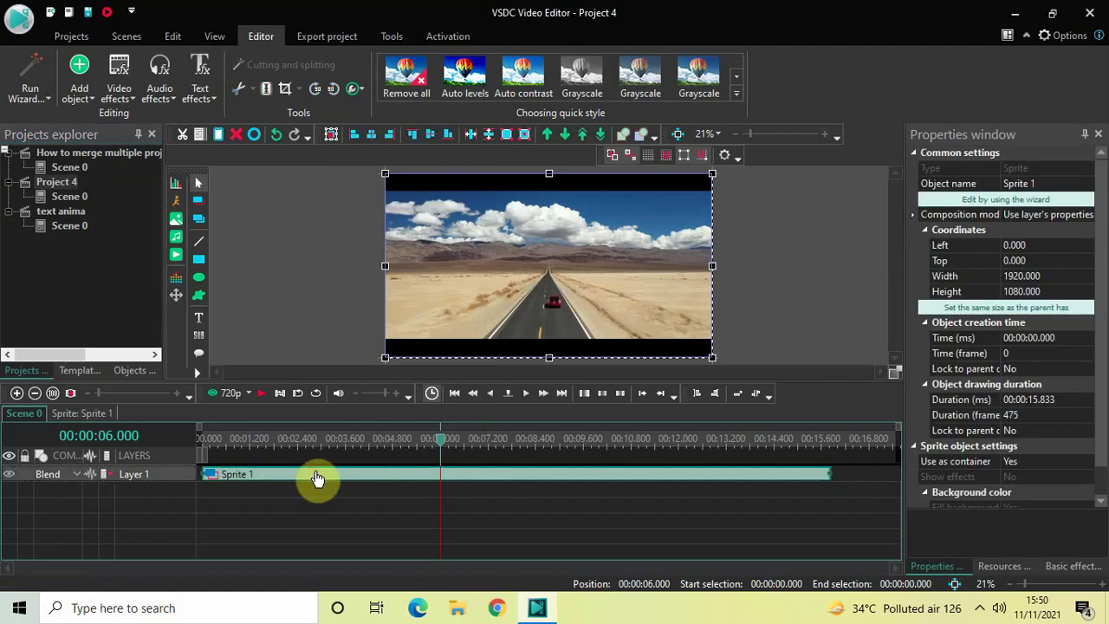
{"action": "key", "text": "Delete"}
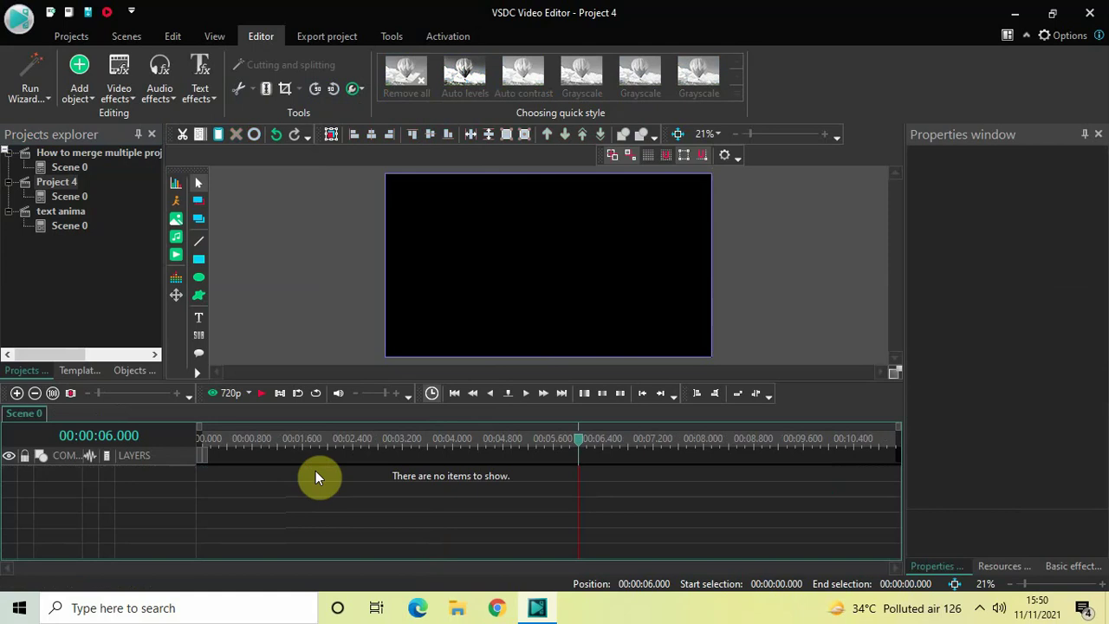
Paste the road sprite into Scene 0 of the 'How to merge' project.
{"action": "double_click", "coordinate": [73, 170]}
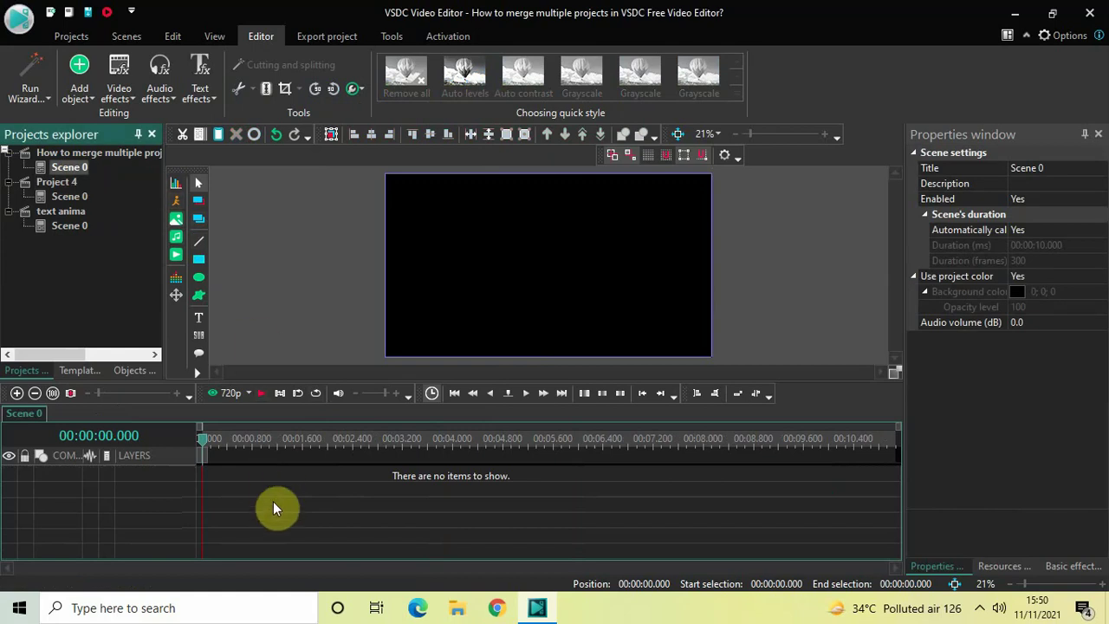
{"action": "key", "text": "ctrl+v"}
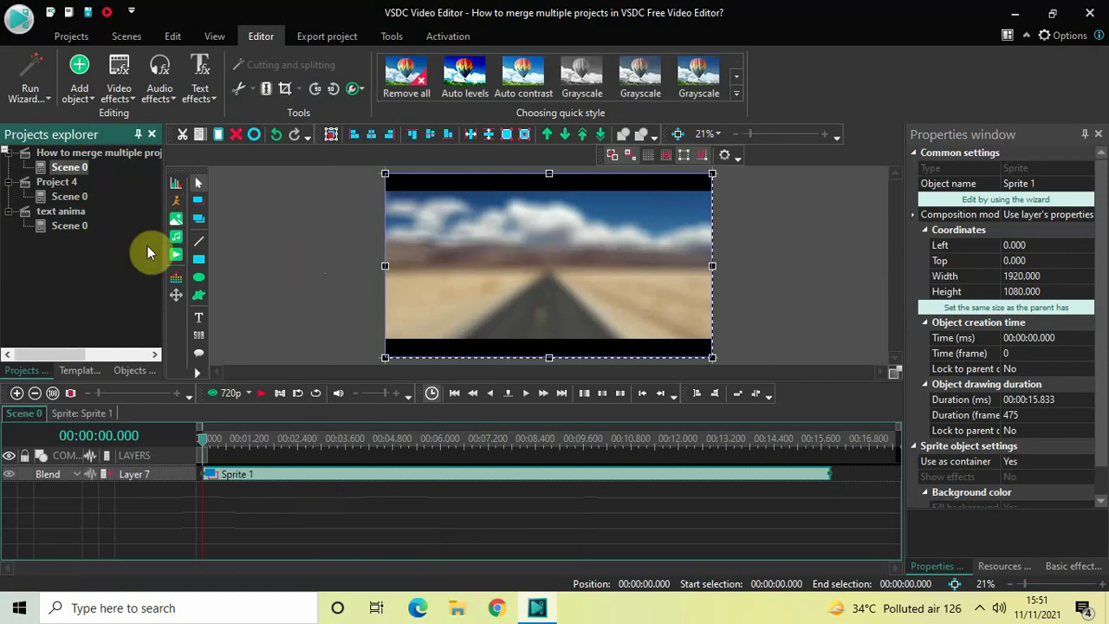
{"action": "left_click", "coordinate": [60, 213]}
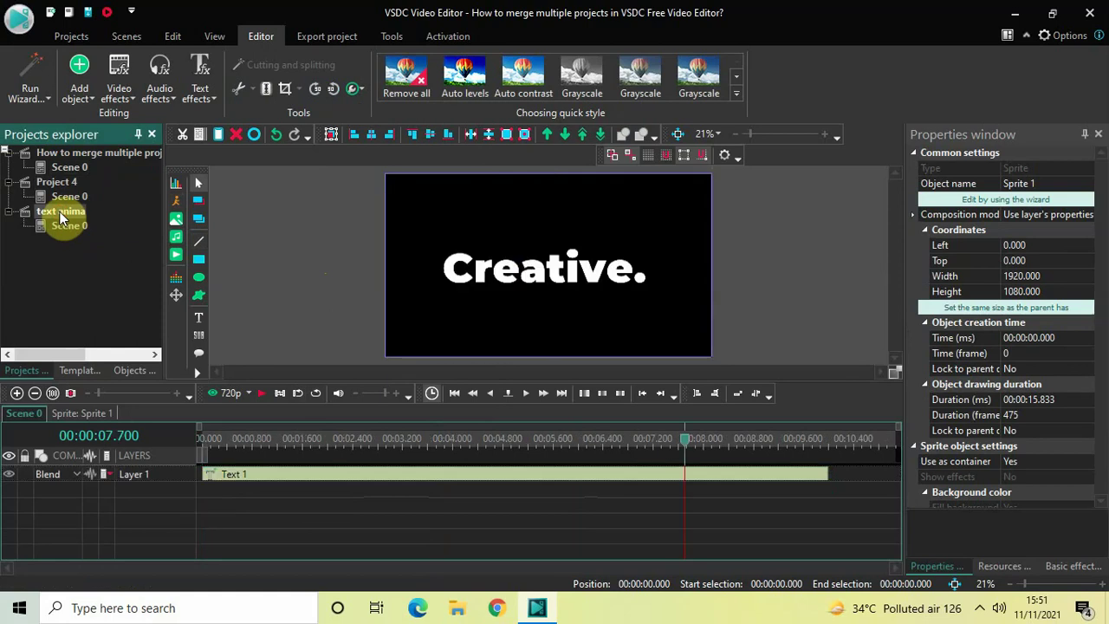
Convert the Creative. Text 1 clip to a sprite and cut it from text anima.
{"action": "left_click", "coordinate": [255, 137]}
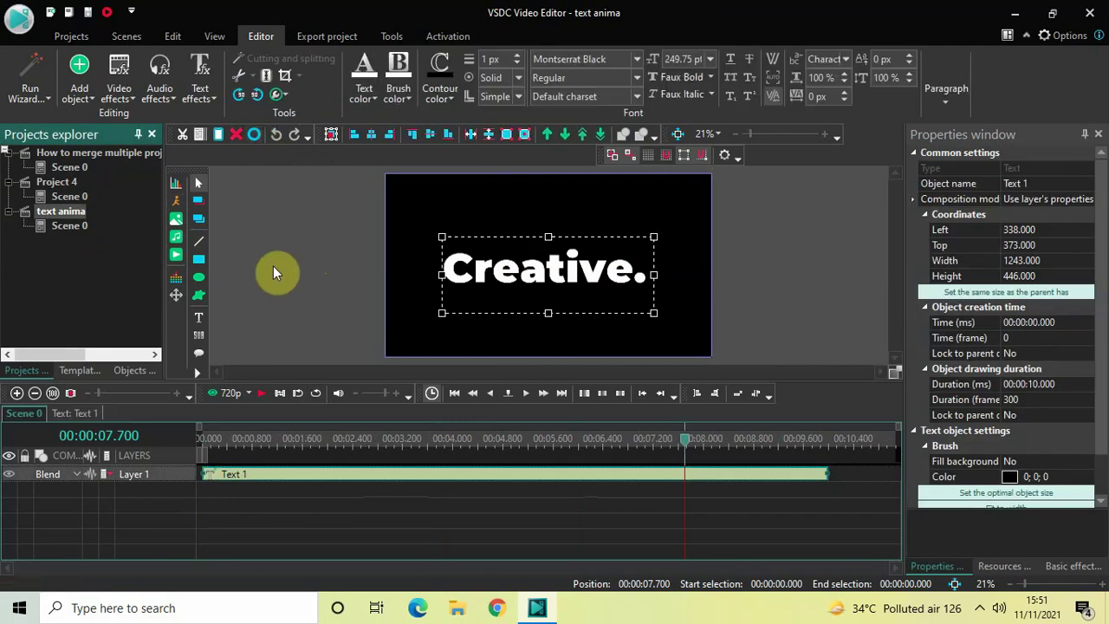
{"action": "right_click", "coordinate": [320, 479]}
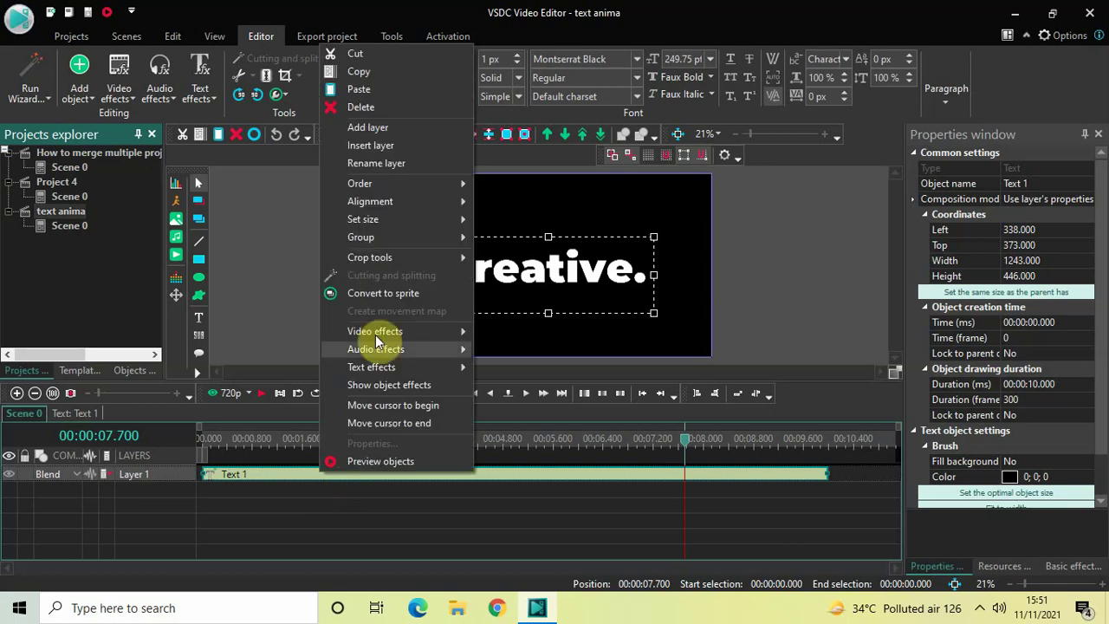
{"action": "left_click", "coordinate": [446, 293]}
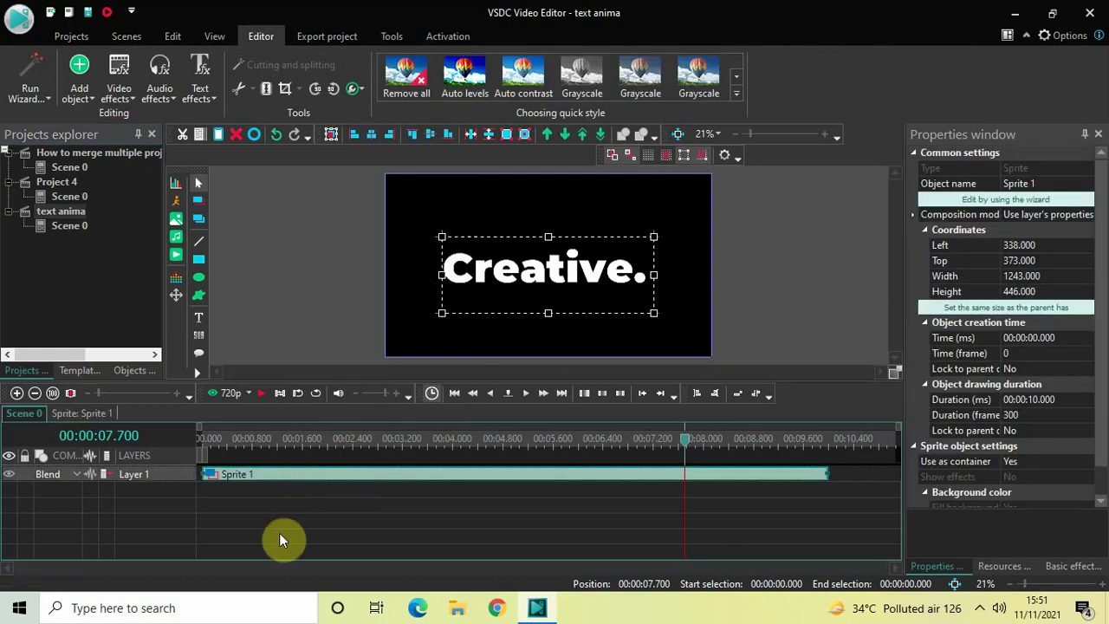
{"action": "key", "text": "Delete"}
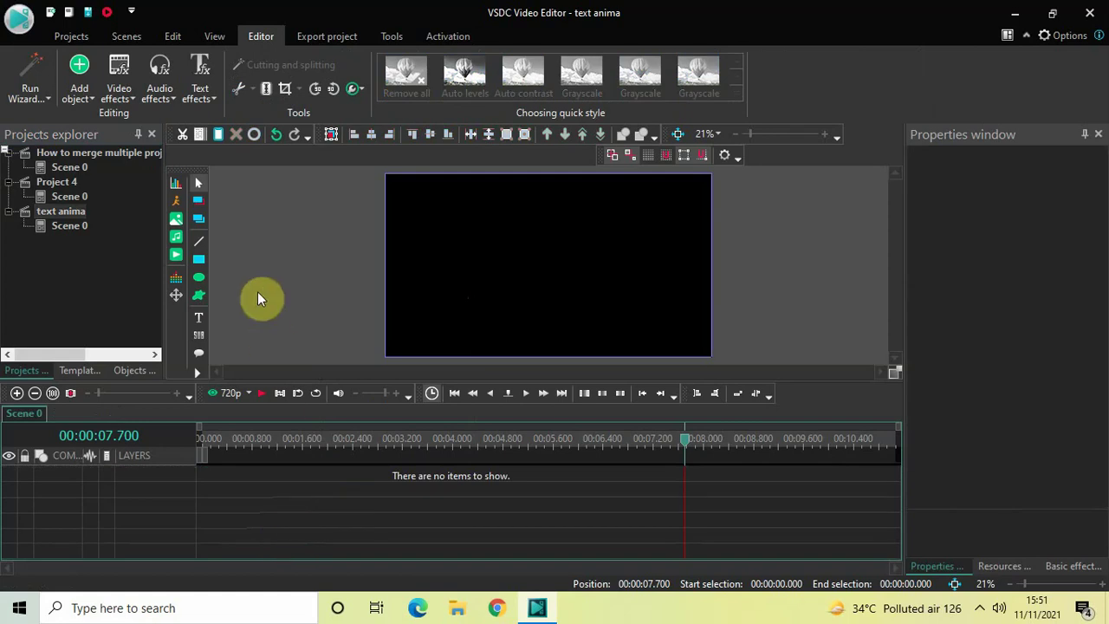
Paste the Creative. sprite into the merge scene, right after the road sprite on Layer 7.
{"action": "double_click", "coordinate": [70, 168]}
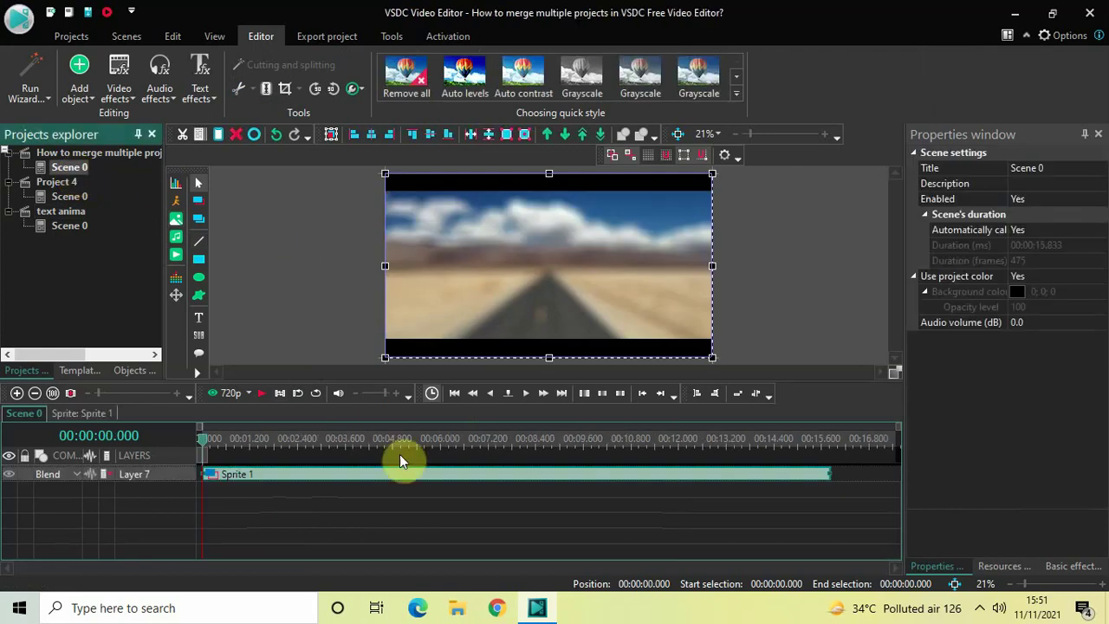
{"action": "left_click", "coordinate": [419, 511]}
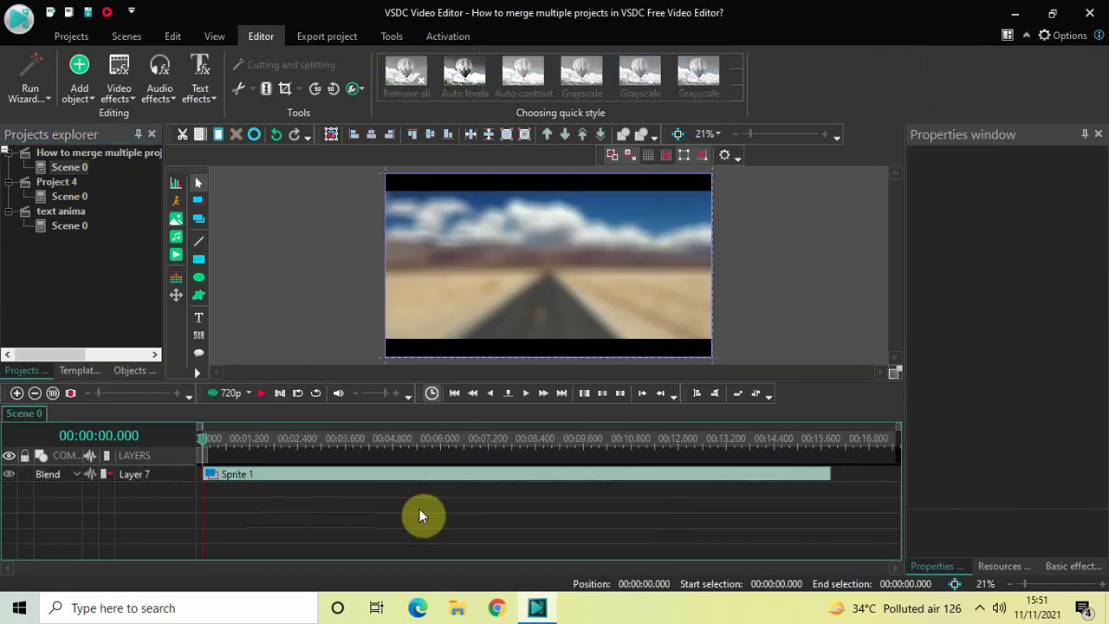
{"action": "key", "text": "ctrl+v"}
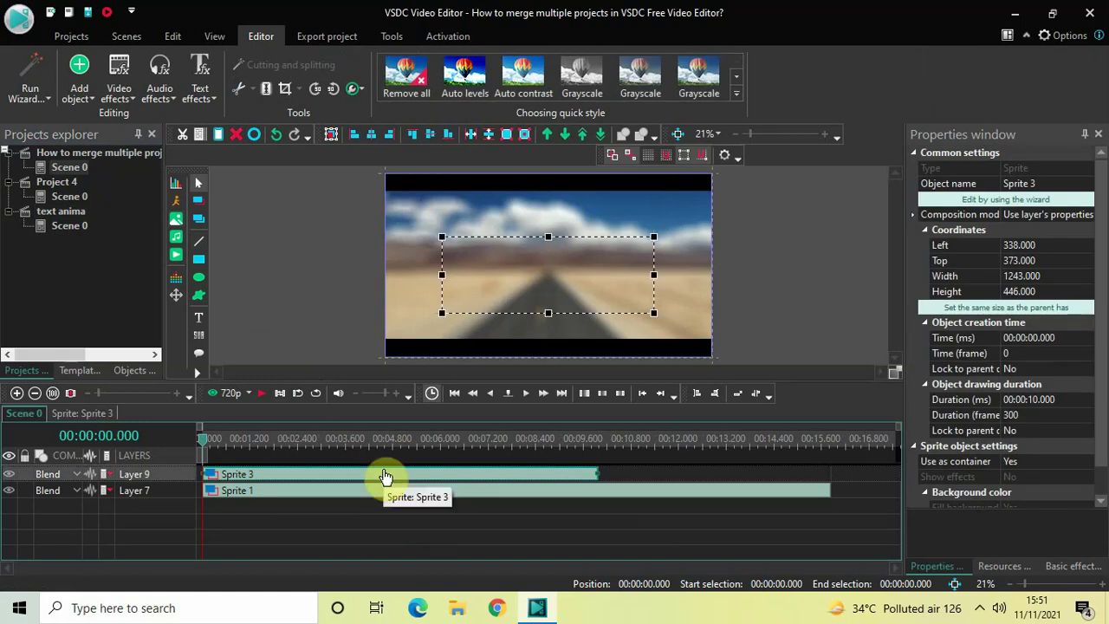
{"action": "left_click_drag", "start_coordinate": [385, 477], "coordinate": [434, 494]}
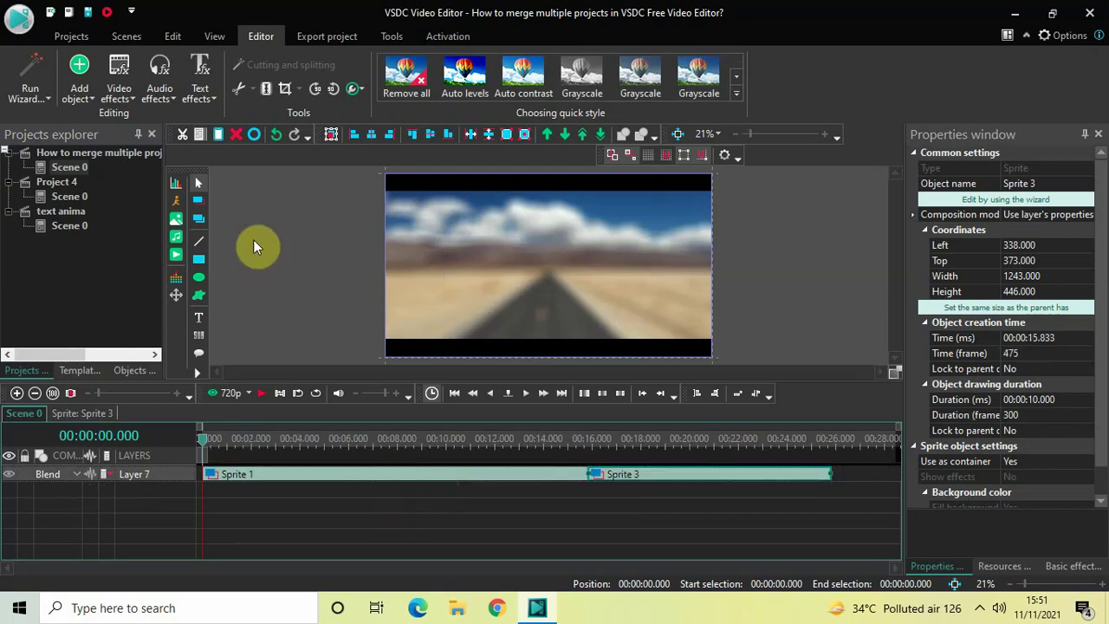
{"action": "left_click", "coordinate": [60, 182]}
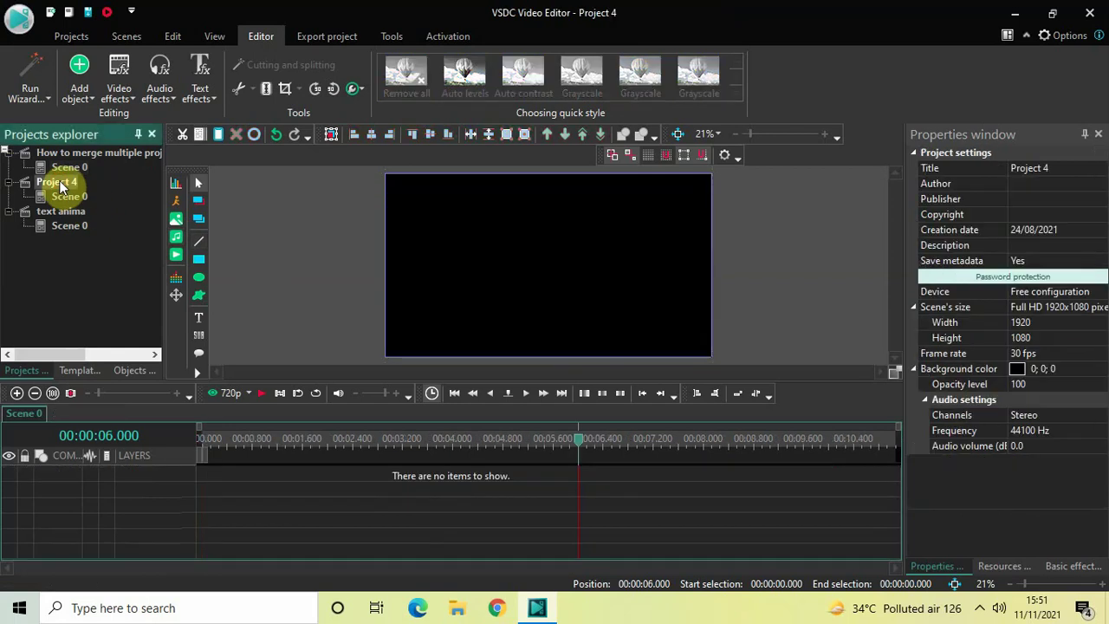
Close the text anima project without saving changes.
{"action": "left_click", "coordinate": [70, 217]}
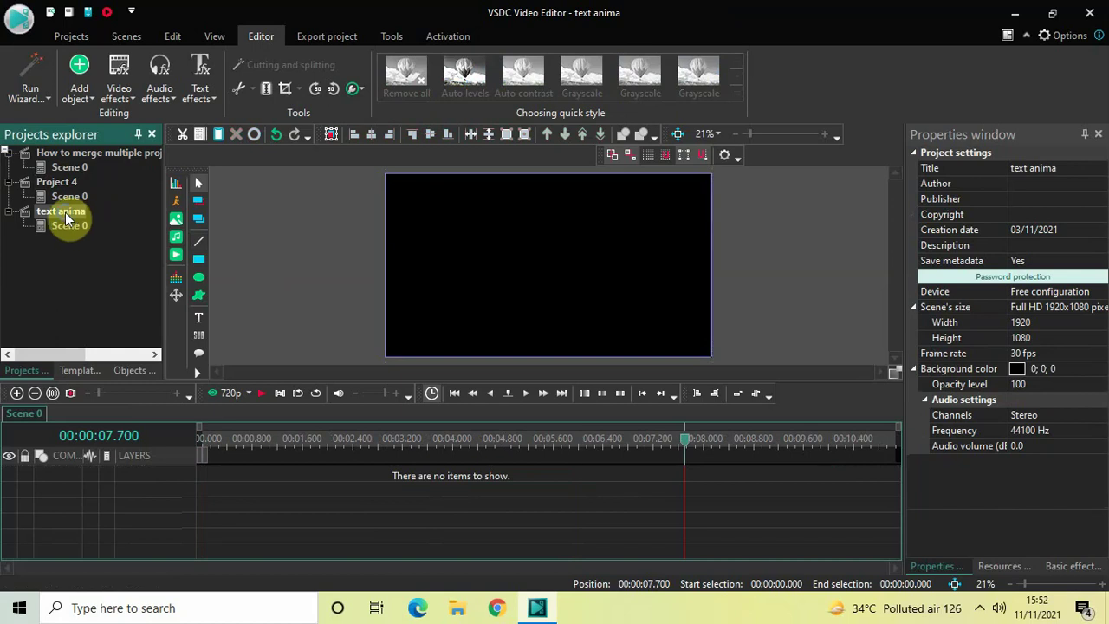
{"action": "right_click", "coordinate": [66, 217]}
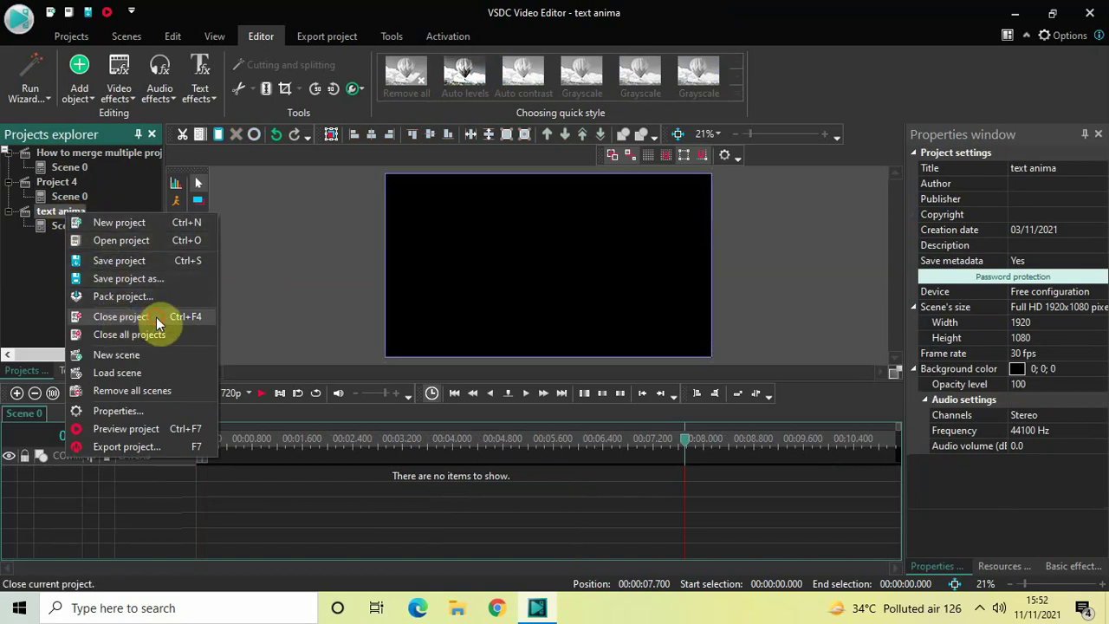
{"action": "left_click", "coordinate": [121, 317]}
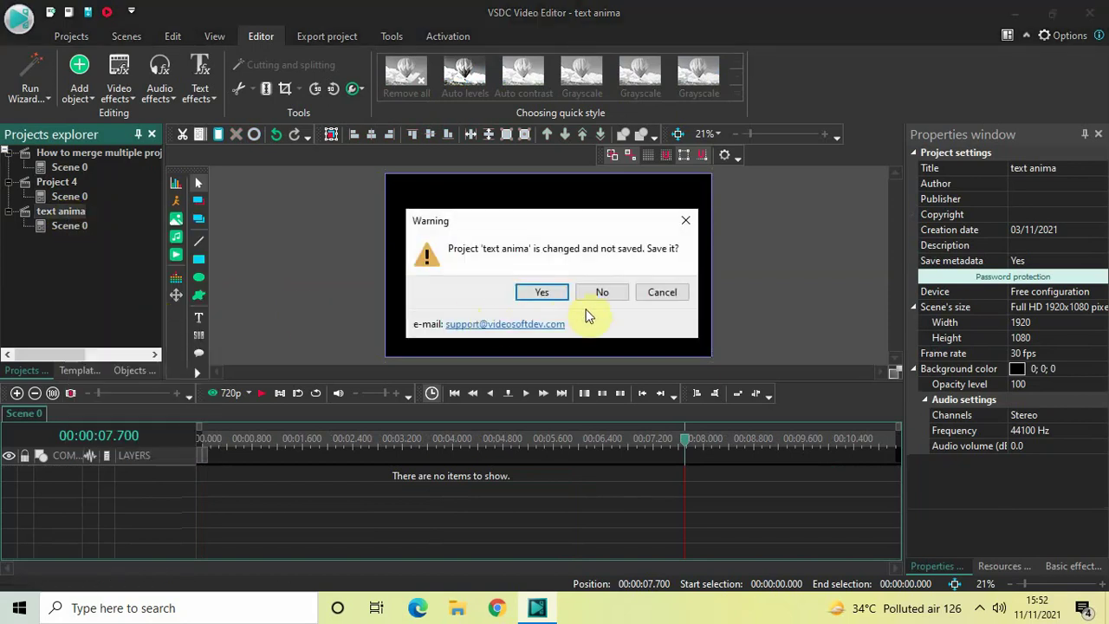
{"action": "left_click", "coordinate": [597, 292]}
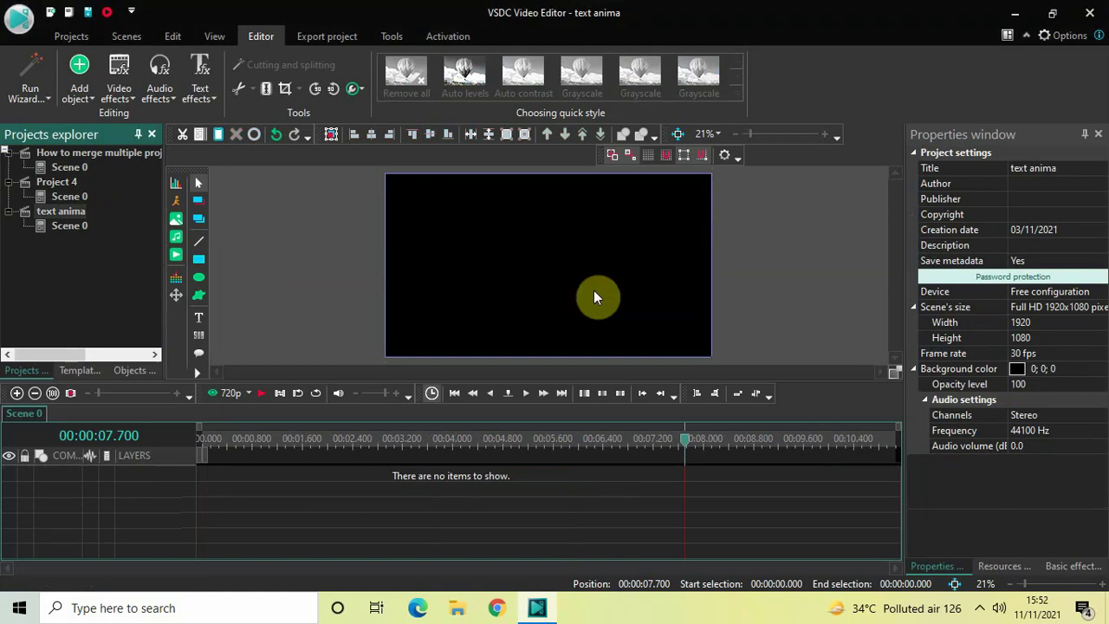
Close Project 4 without saving changes.
{"action": "right_click", "coordinate": [59, 186]}
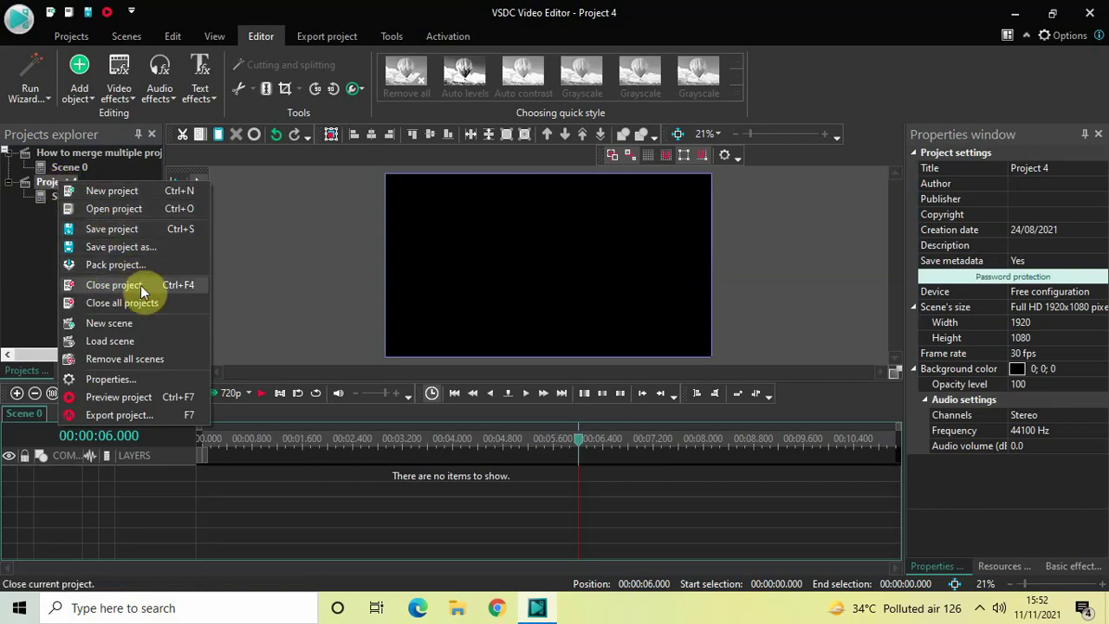
{"action": "left_click", "coordinate": [165, 288]}
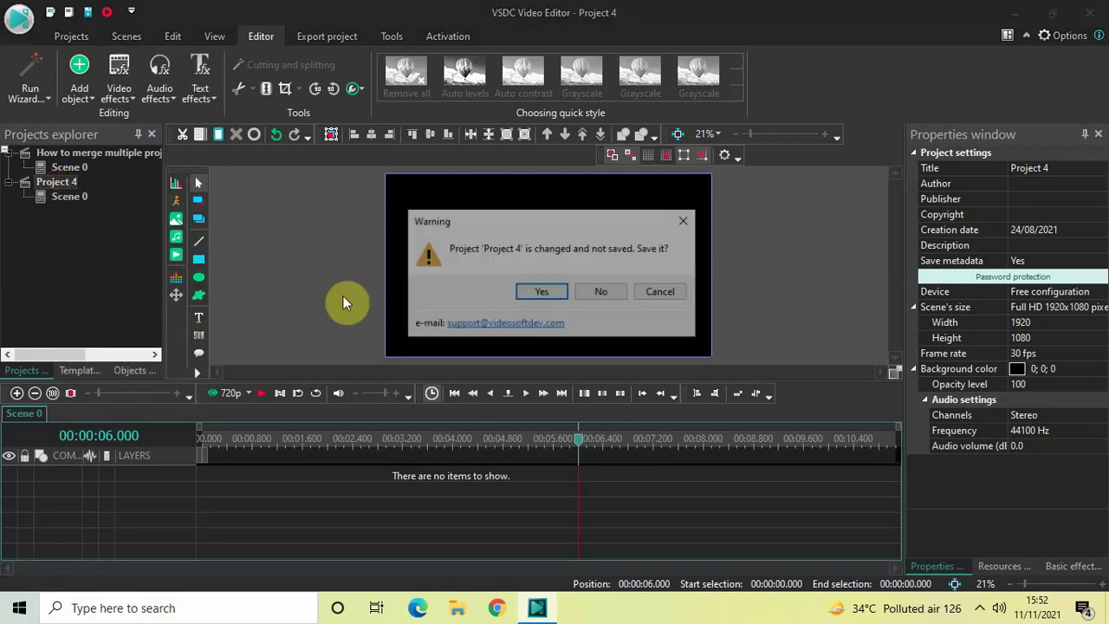
{"action": "left_click", "coordinate": [602, 292]}
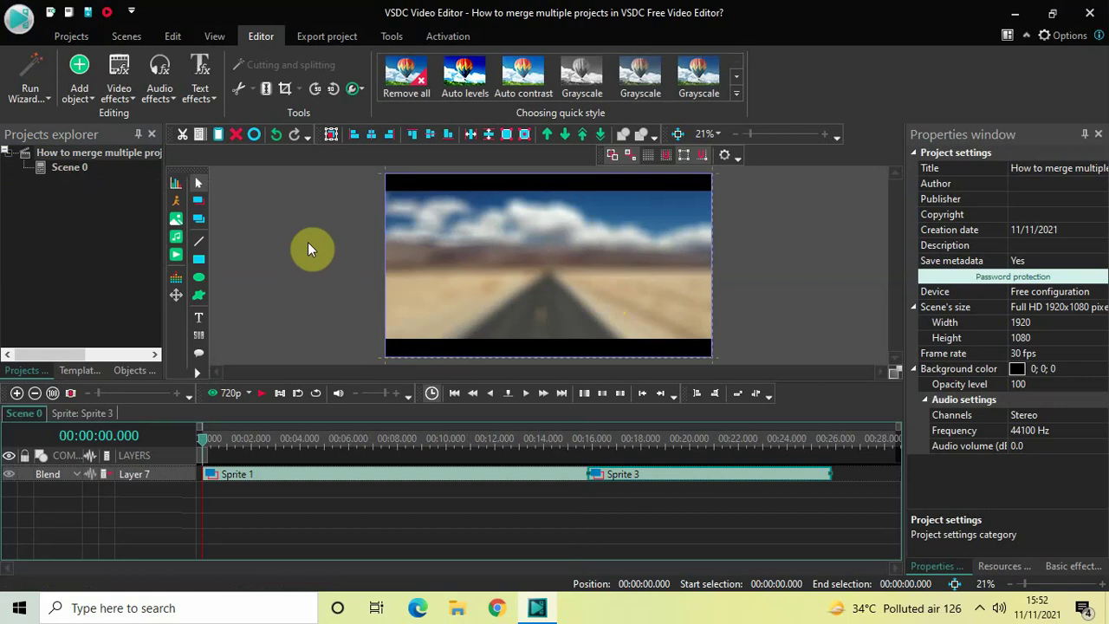
Play a preview of the merged road video and Creative. text timeline.
{"action": "key", "text": "space"}
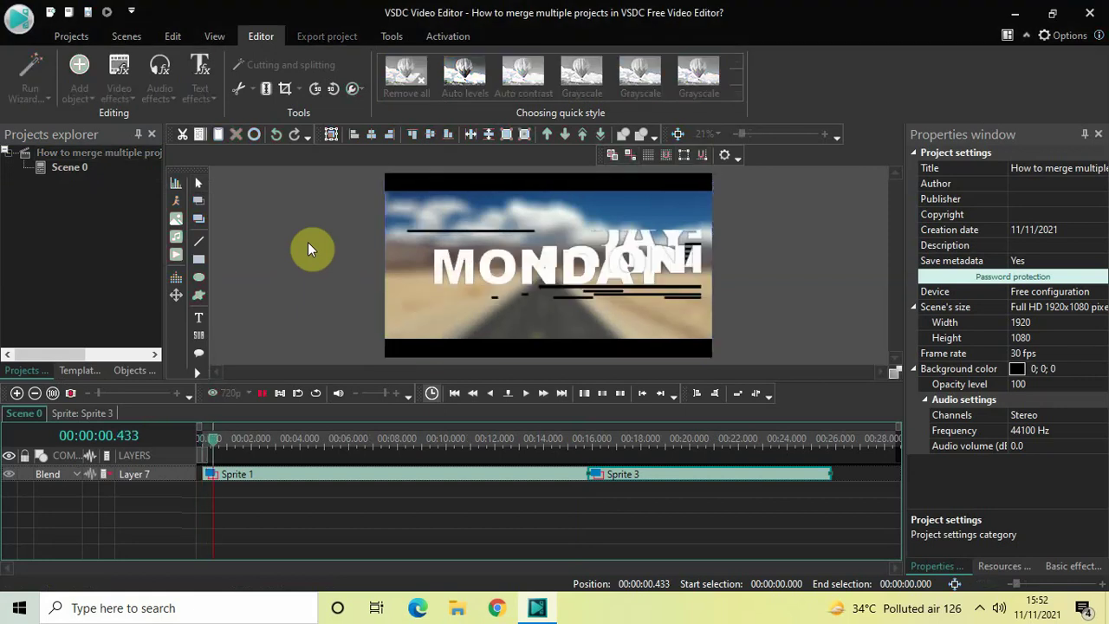